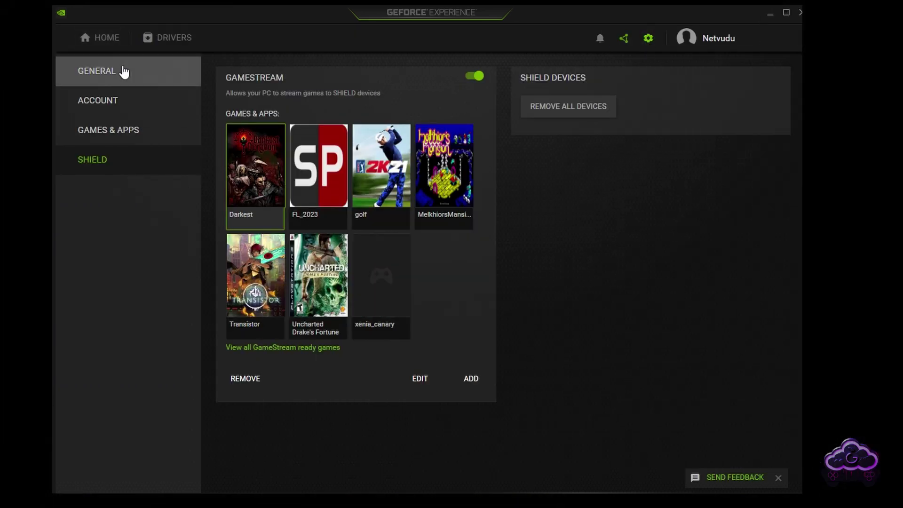
Step: Switch to GeForce Experience's General settings page
{"action": "left_click", "coordinate": [123, 71]}
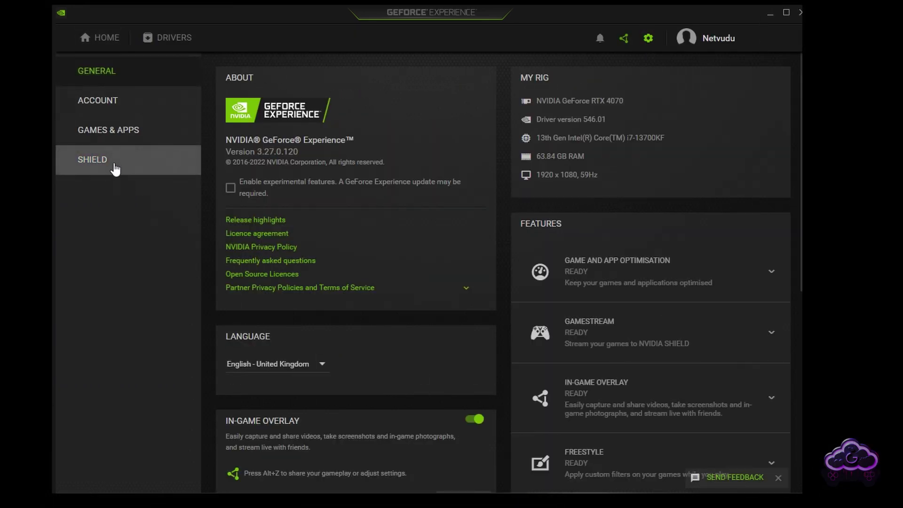
Step: Return to the SHIELD GameStream games list and start adding a new game
{"action": "left_click", "coordinate": [115, 168]}
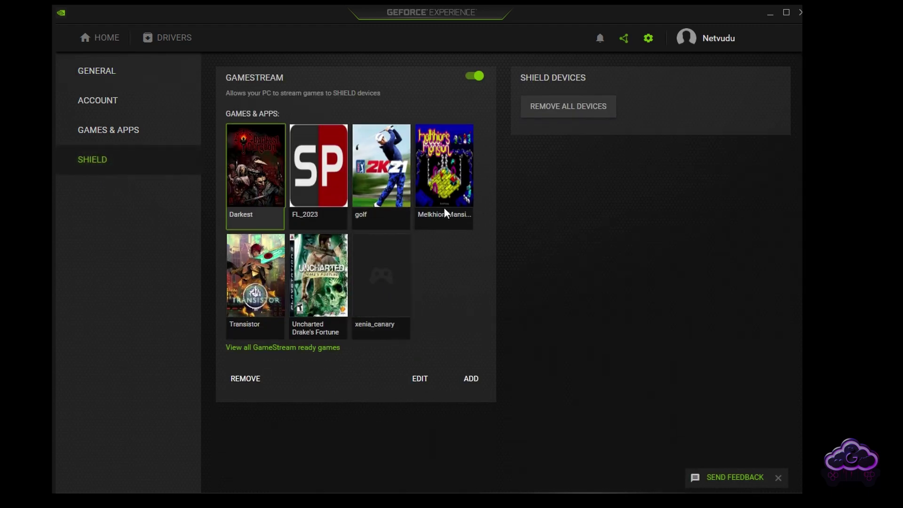
{"action": "left_click", "coordinate": [471, 387]}
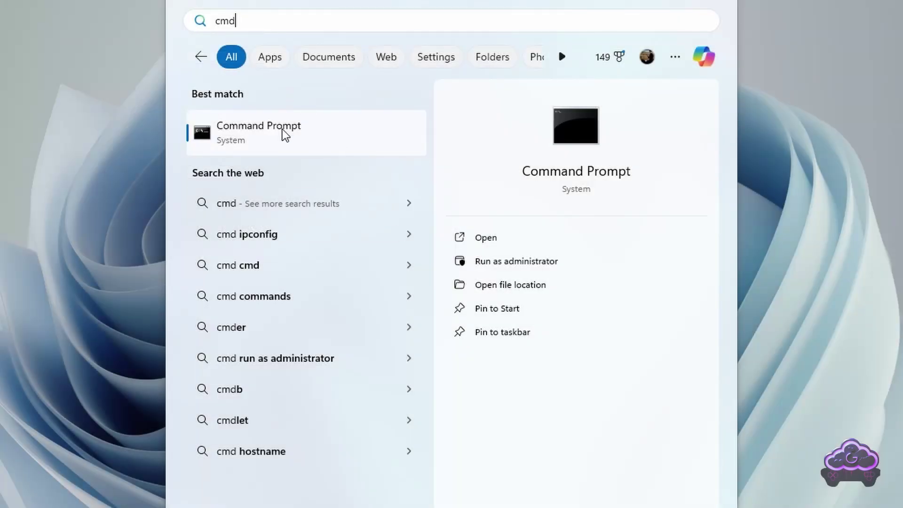
Step: Open Command Prompt and run ipconfig to list the network adapters
{"action": "left_click", "coordinate": [285, 134]}
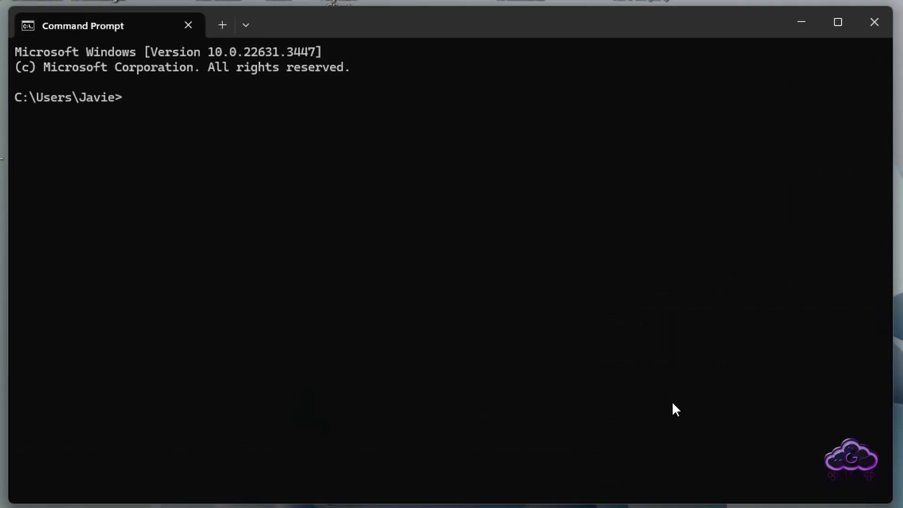
{"action": "type", "text": "ipconfig"}
{"action": "key", "text": "Return"}
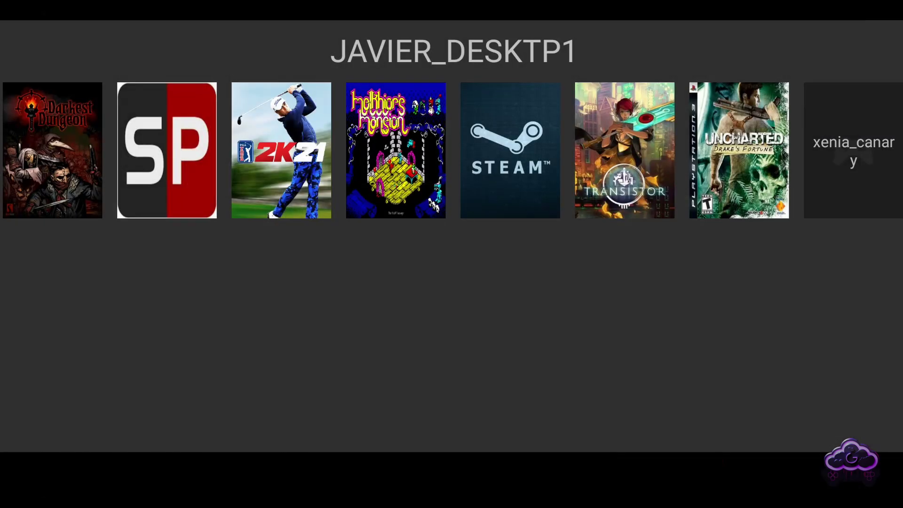
Step: Open the paired host's game library in Moonlight and launch Transistor
{"action": "left_click", "coordinate": [167, 151]}
{"action": "key", "text": "Right"}
{"action": "key", "text": "Right"}
{"action": "key", "text": "Right"}
{"action": "key", "text": "Right"}
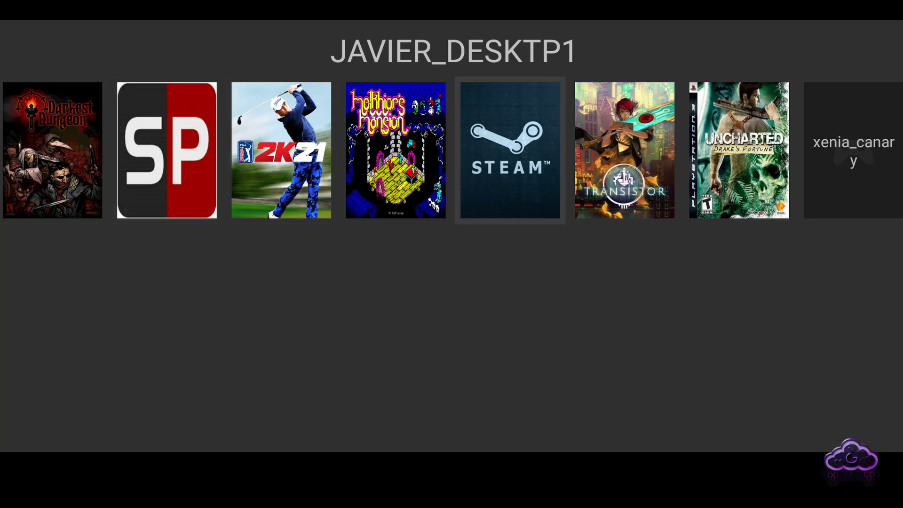
{"action": "key", "text": "Return"}
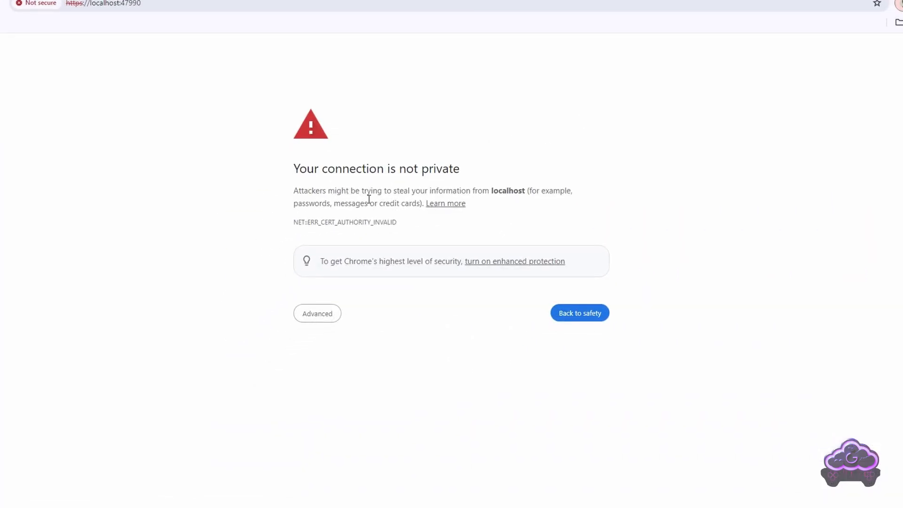
Step: Bypass the localhost certificate warning and sign in with the Sunshine username and password
{"action": "left_click", "coordinate": [323, 314]}
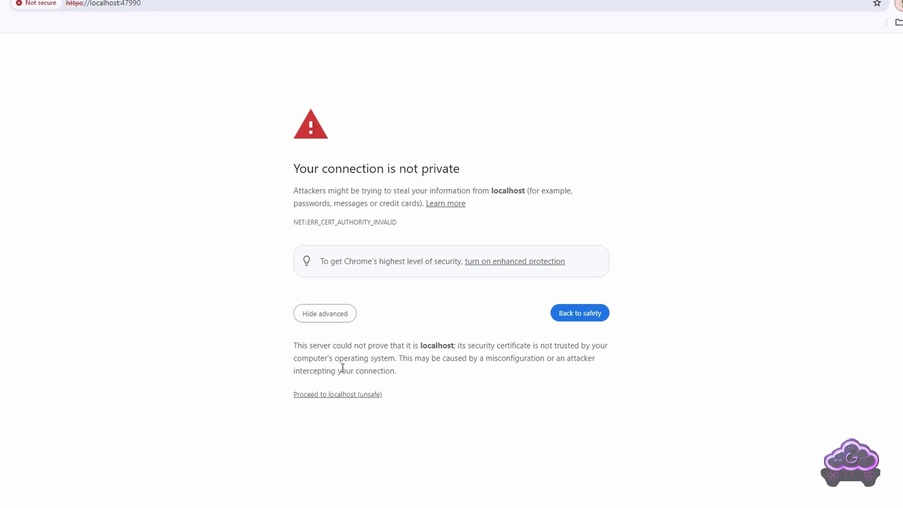
{"action": "left_click", "coordinate": [342, 394]}
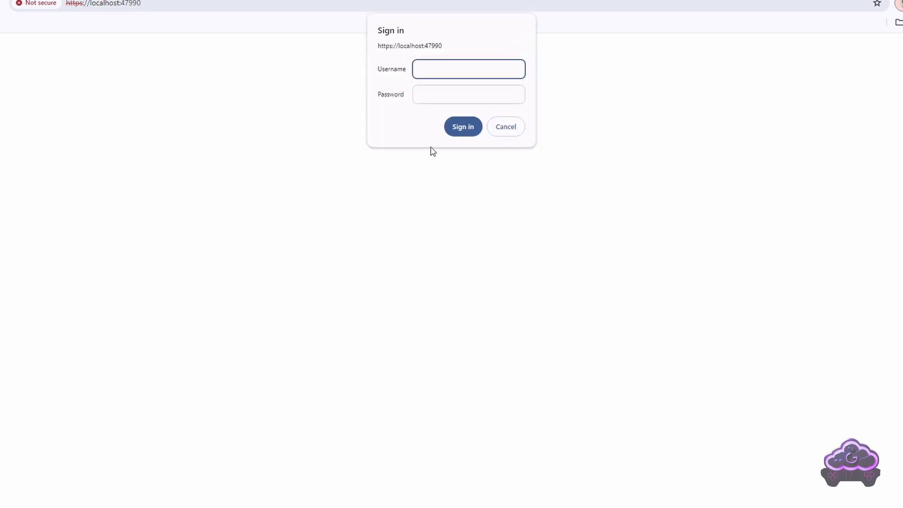
{"action": "type", "text": "sunshine"}
{"action": "key", "text": "Tab"}
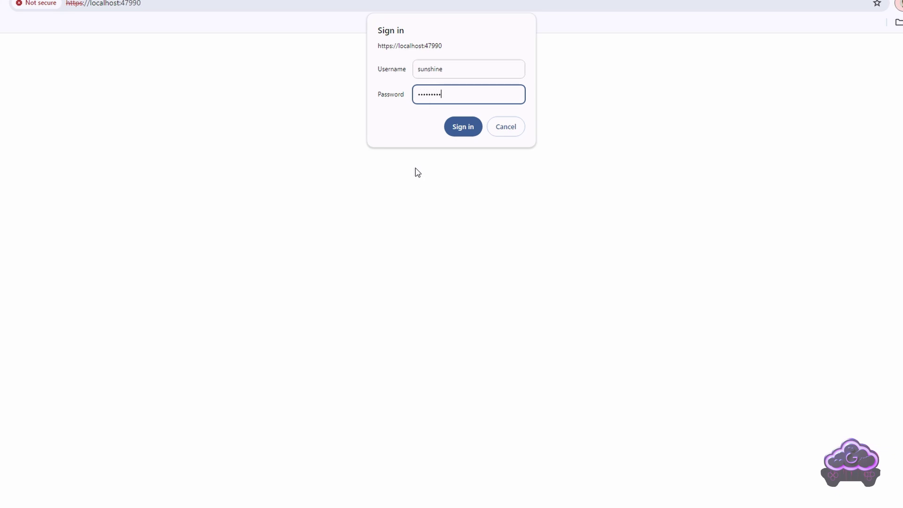
{"action": "left_click", "coordinate": [457, 128]}
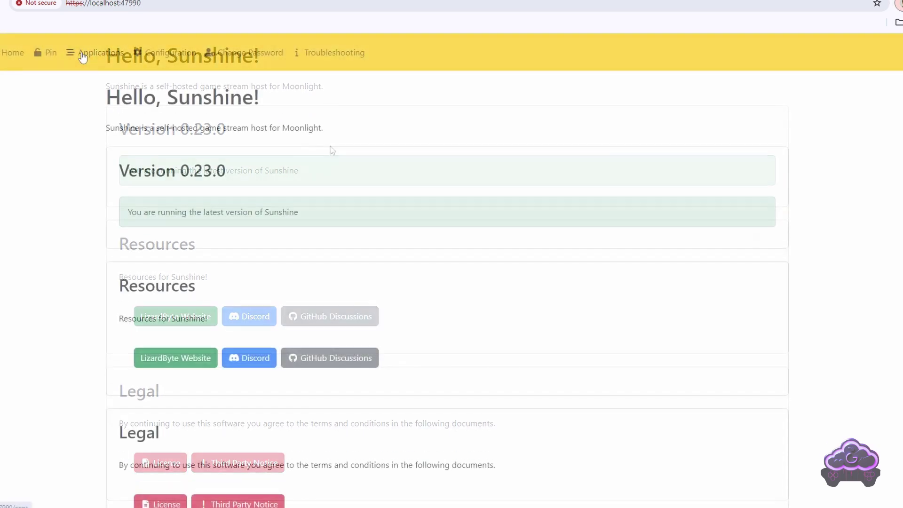
Step: Visit the PIN page, then open the Applications list and edit the Fallout entry
{"action": "left_click", "coordinate": [47, 53]}
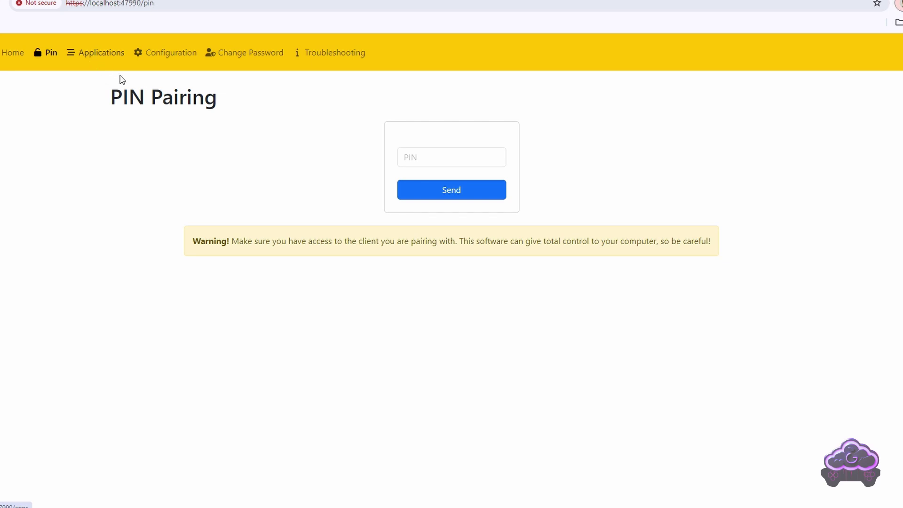
{"action": "left_click", "coordinate": [110, 54]}
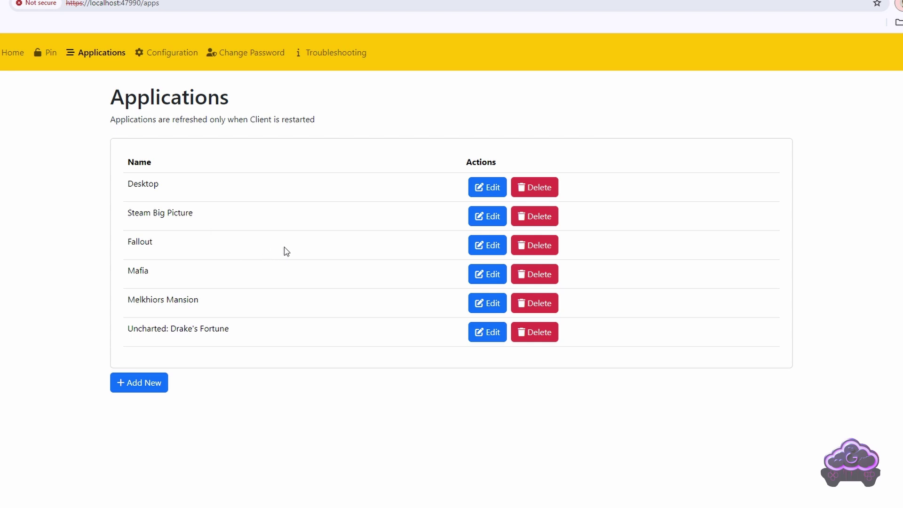
{"action": "left_click", "coordinate": [490, 248]}
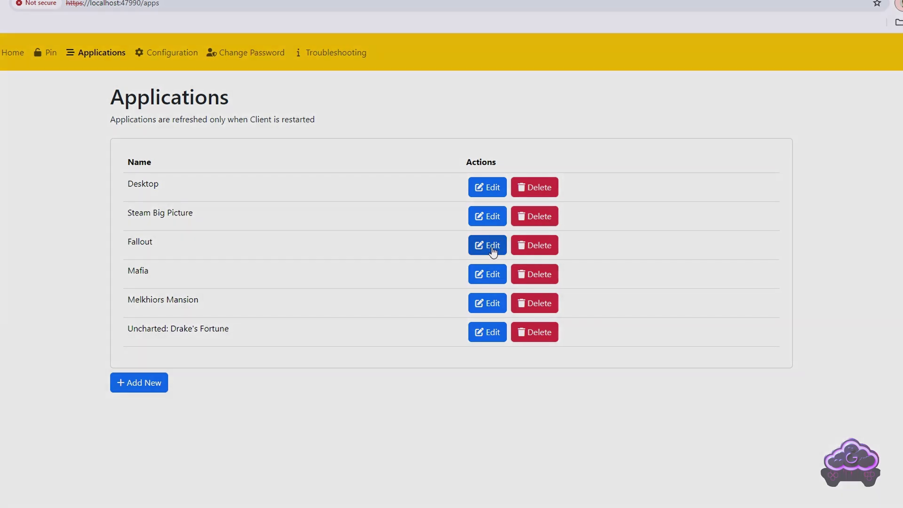
{"action": "scroll", "coordinate": [314, 308], "scroll_direction": "down", "scroll_amount": 5}
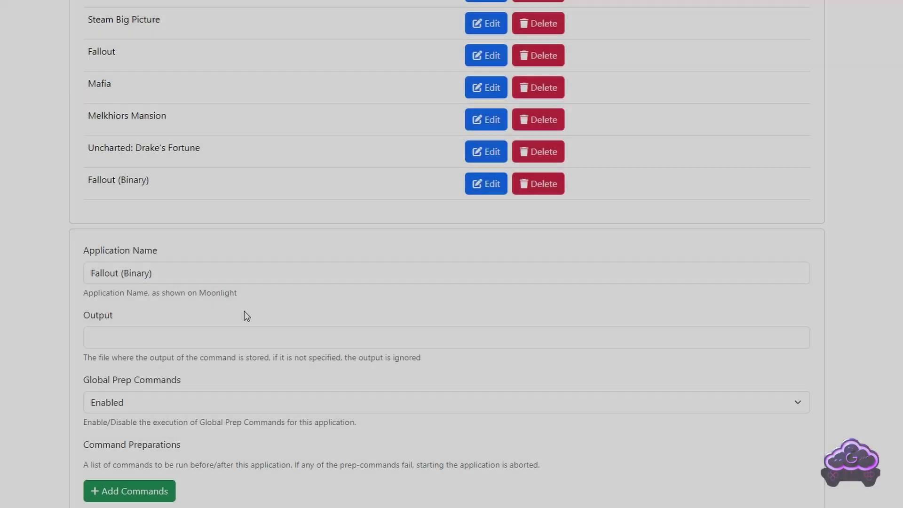
{"action": "scroll", "coordinate": [246, 305], "scroll_direction": "down", "scroll_amount": 2}
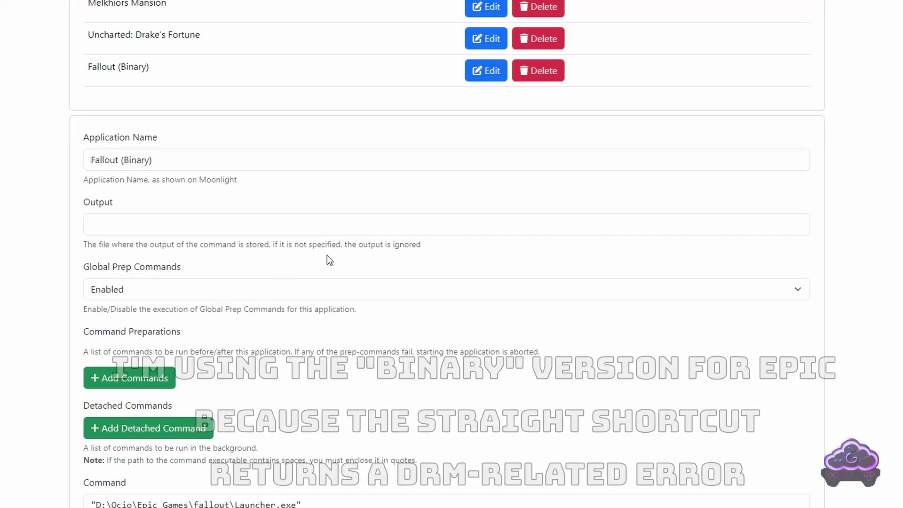
{"action": "scroll", "coordinate": [334, 256], "scroll_direction": "down", "scroll_amount": 1}
{"action": "scroll", "coordinate": [347, 254], "scroll_direction": "down", "scroll_amount": 3}
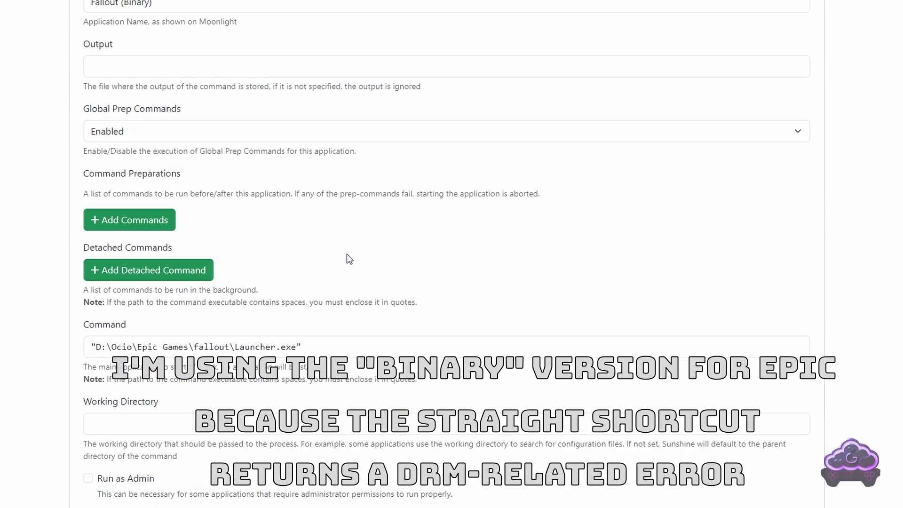
{"action": "left_click_drag", "start_coordinate": [341, 272], "coordinate": [72, 287]}
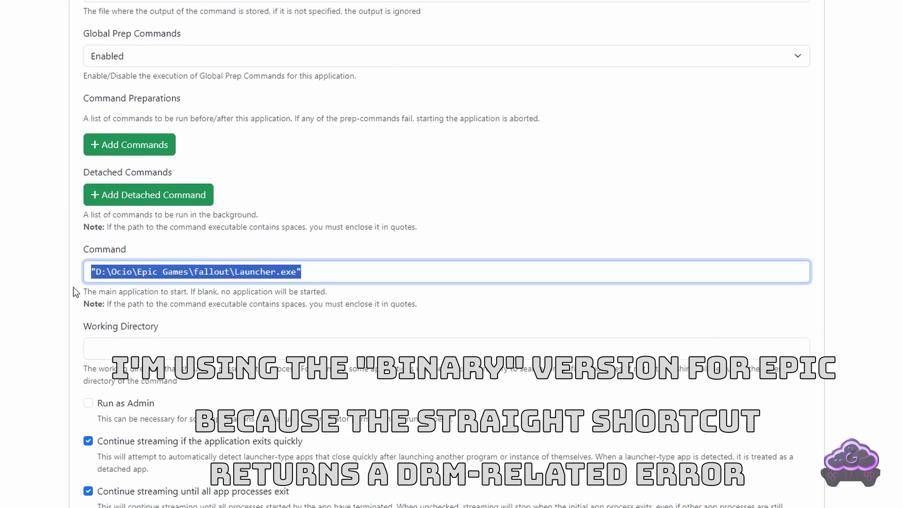
{"action": "left_click", "coordinate": [29, 294]}
{"action": "scroll", "coordinate": [213, 319], "scroll_direction": "up", "scroll_amount": 3}
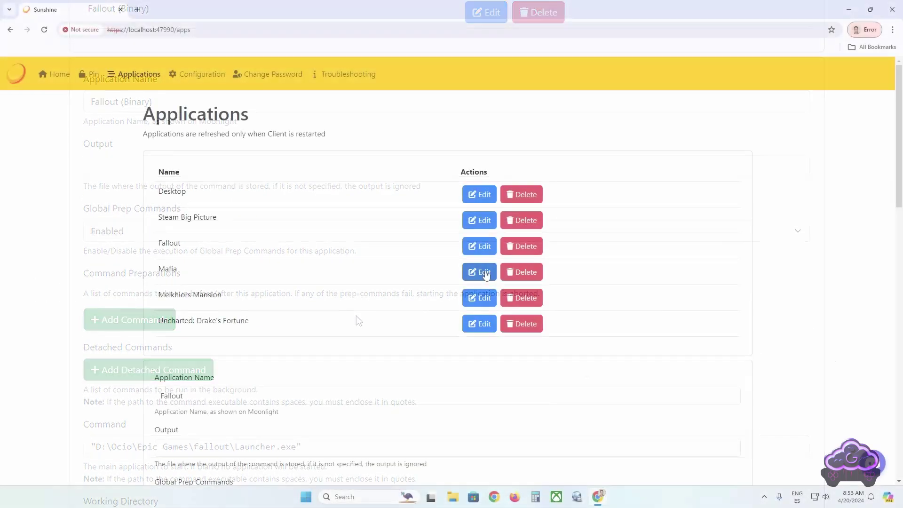
Step: Scroll through the suggested covers list and dismiss it
{"action": "scroll", "coordinate": [334, 314], "scroll_direction": "down", "scroll_amount": 5}
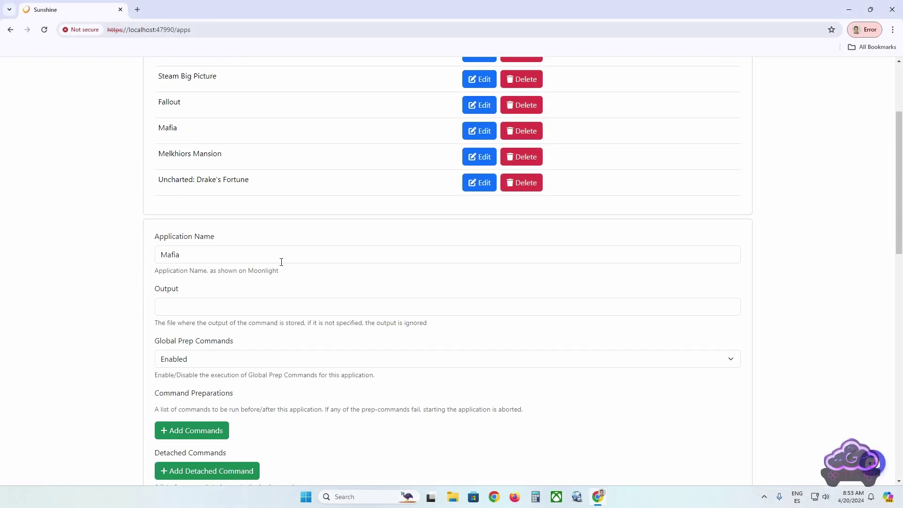
{"action": "scroll", "coordinate": [255, 245], "scroll_direction": "down", "scroll_amount": 2}
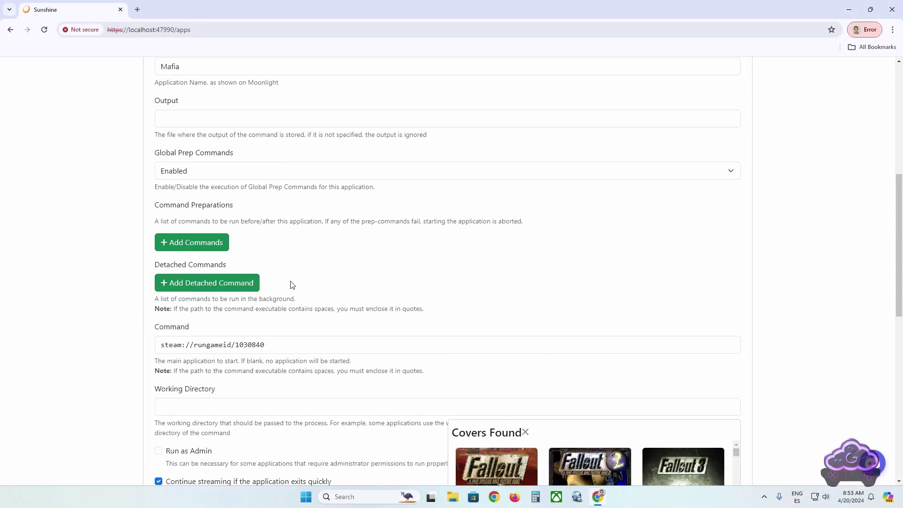
{"action": "scroll", "coordinate": [292, 285], "scroll_direction": "down", "scroll_amount": 1}
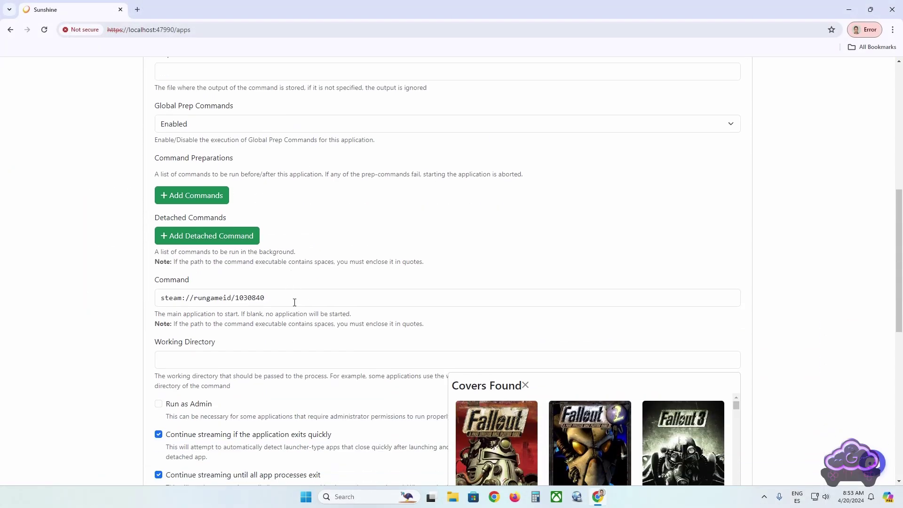
{"action": "scroll", "coordinate": [295, 302], "scroll_direction": "down", "scroll_amount": 2}
{"action": "scroll", "coordinate": [429, 312], "scroll_direction": "down", "scroll_amount": 2}
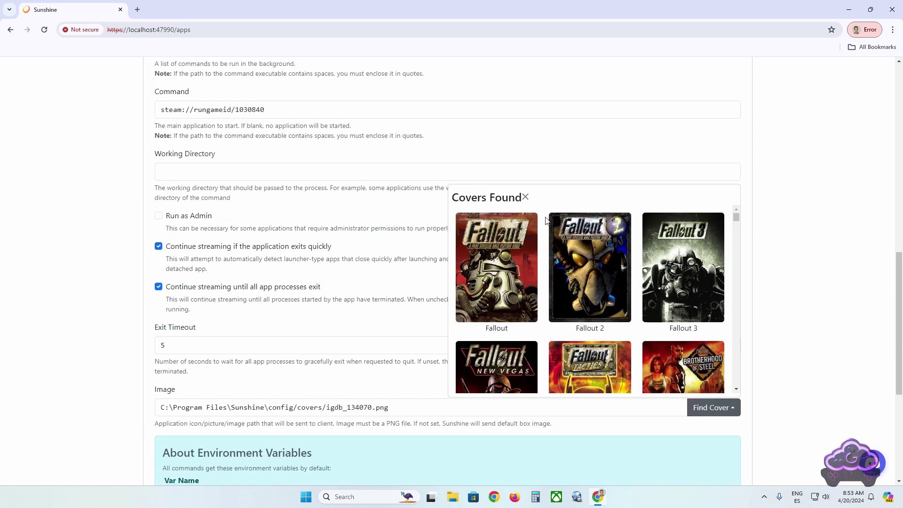
{"action": "left_click", "coordinate": [531, 201]}
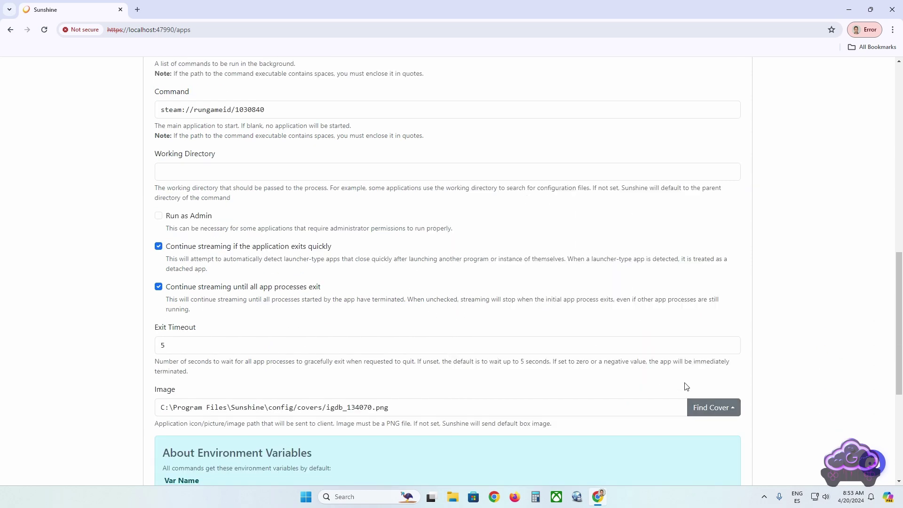
Step: Search cover art for Mafia and close the results without choosing one
{"action": "scroll", "coordinate": [625, 370], "scroll_direction": "down", "scroll_amount": 1}
{"action": "left_click", "coordinate": [711, 362]}
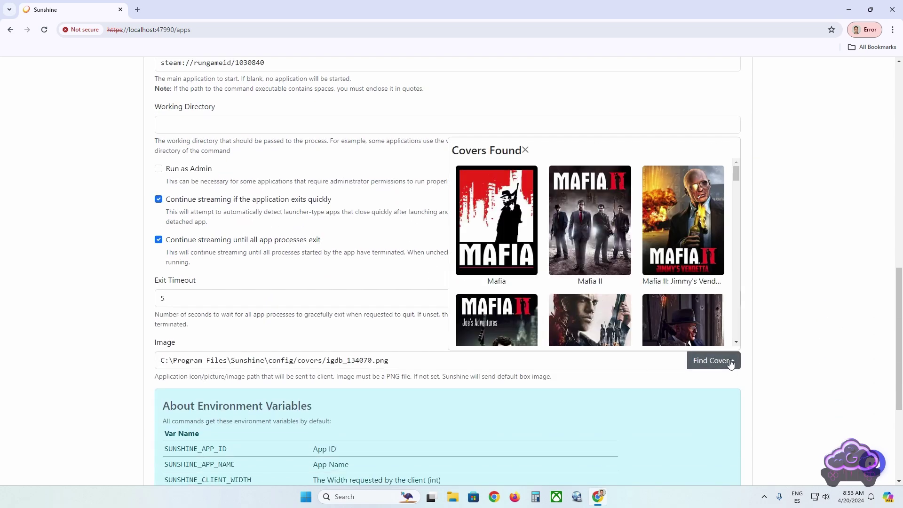
{"action": "scroll", "coordinate": [617, 262], "scroll_direction": "down", "scroll_amount": 10}
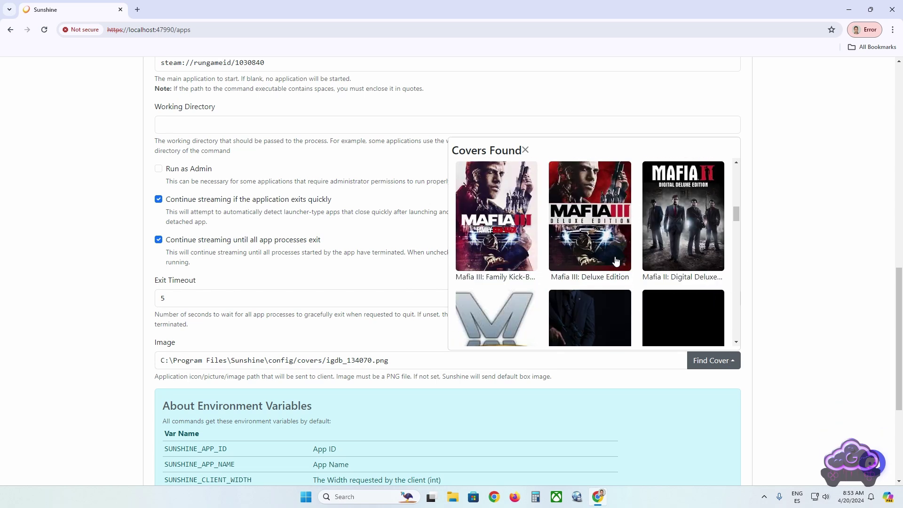
{"action": "scroll", "coordinate": [618, 261], "scroll_direction": "down", "scroll_amount": 5}
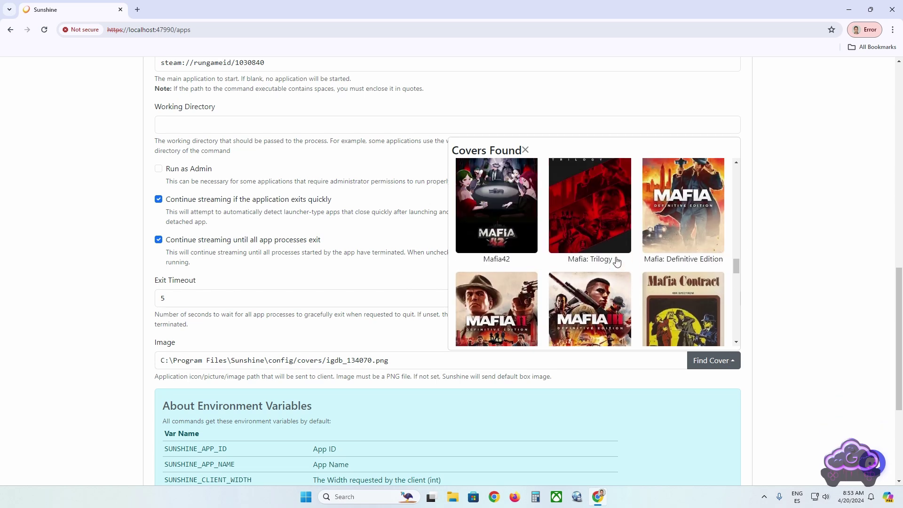
{"action": "left_click", "coordinate": [526, 151]}
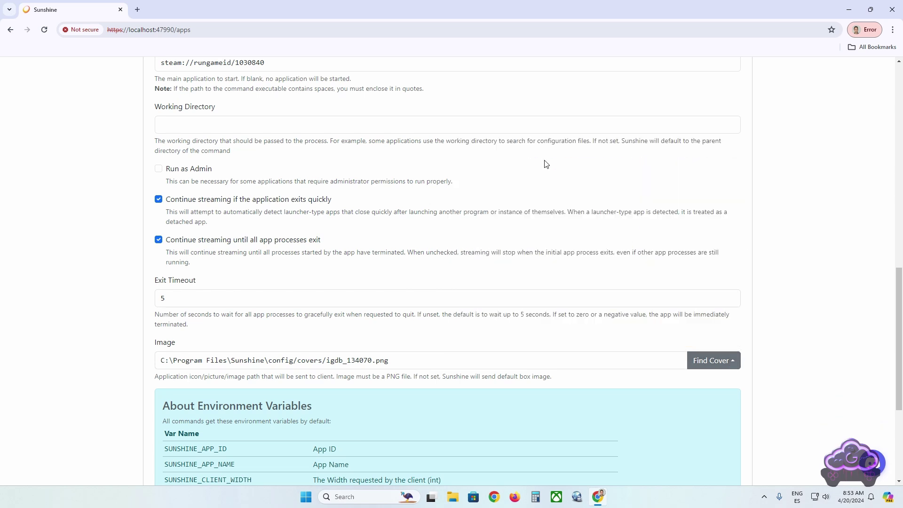
Step: Inspect the full local image path of the Melkhiors Mansion app
{"action": "scroll", "coordinate": [348, 263], "scroll_direction": "up", "scroll_amount": 6}
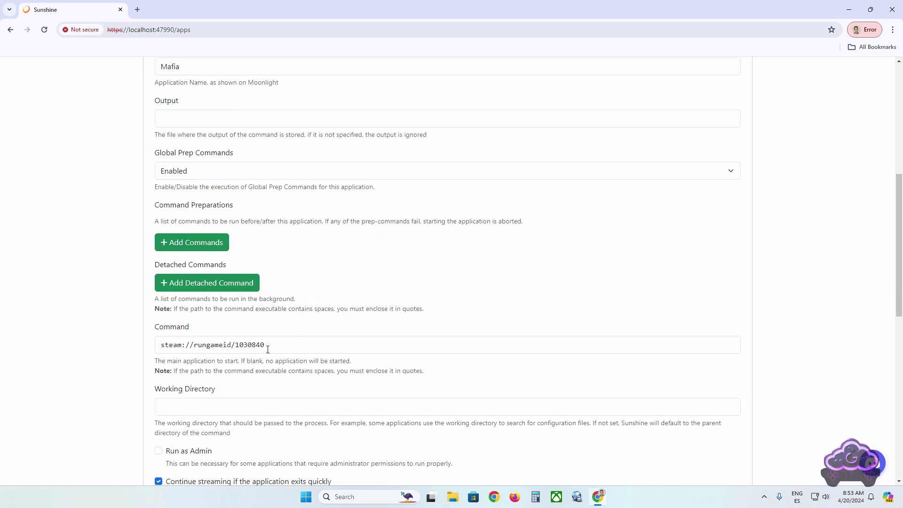
{"action": "scroll", "coordinate": [267, 349], "scroll_direction": "down", "scroll_amount": 7}
{"action": "left_click_drag", "start_coordinate": [346, 317], "coordinate": [134, 319]}
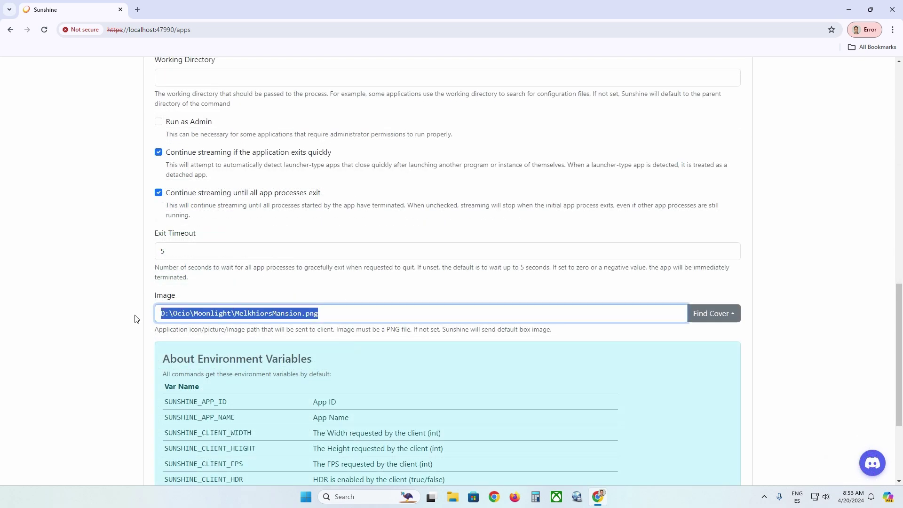
{"action": "left_click", "coordinate": [119, 310]}
{"action": "scroll", "coordinate": [119, 311], "scroll_direction": "up", "scroll_amount": 1}
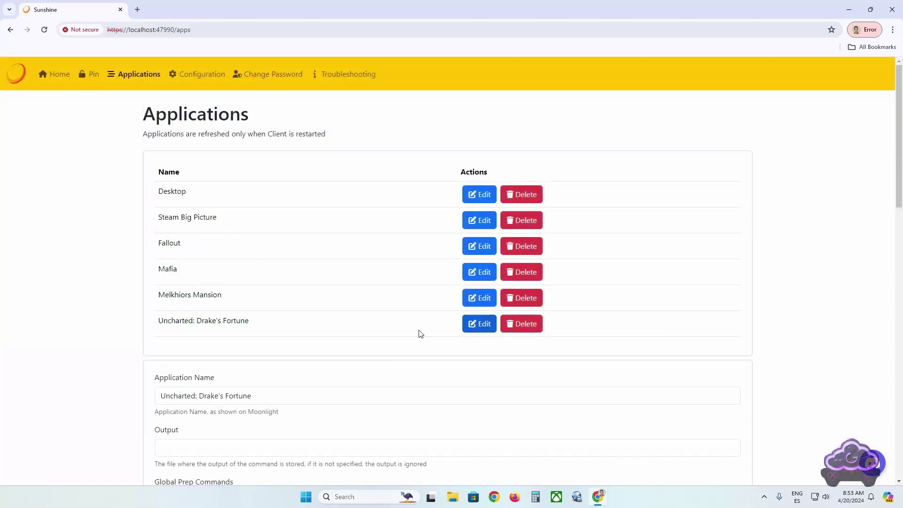
Step: Read the Uncharted shortcut's full RPCS3 Target command on the Shortcut tab
{"action": "scroll", "coordinate": [256, 320], "scroll_direction": "down", "scroll_amount": 6}
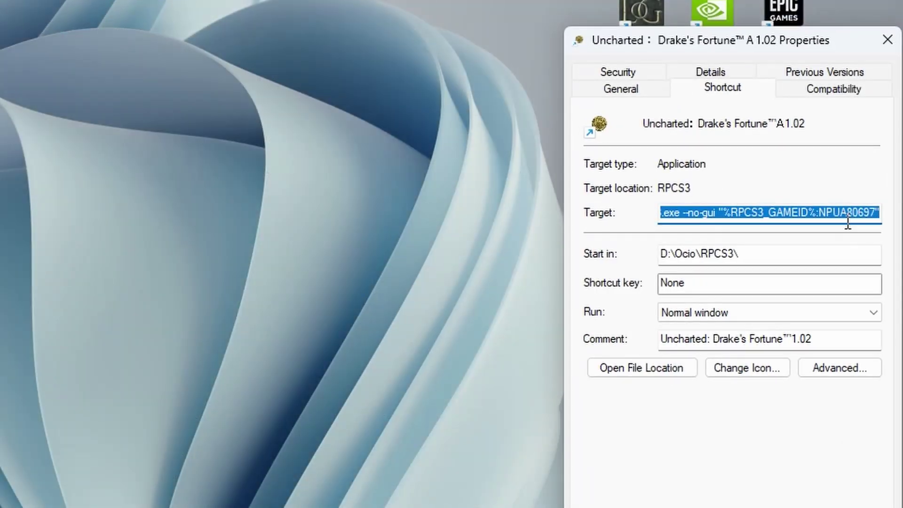
{"action": "left_click", "coordinate": [842, 215]}
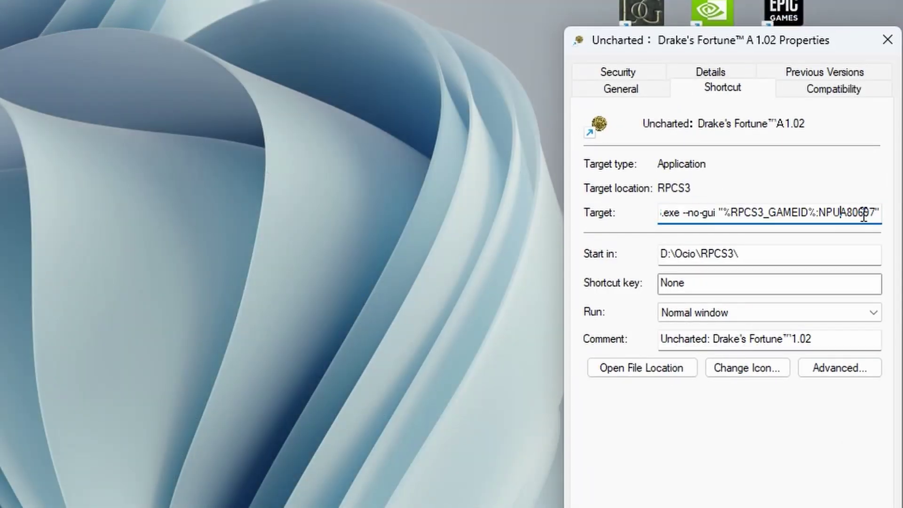
{"action": "left_click_drag", "start_coordinate": [872, 212], "coordinate": [445, 208]}
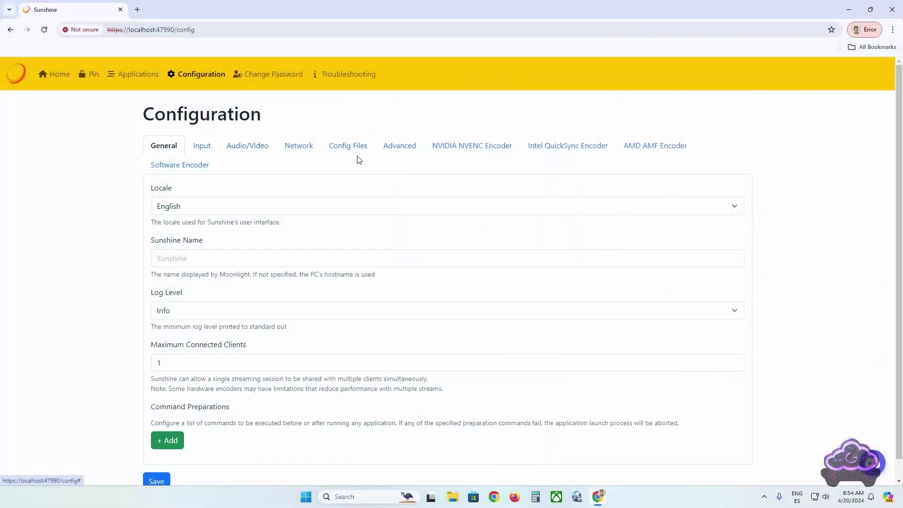
Step: Look over the Audio/Video settings, then review the NVIDIA NVENC encoder settings
{"action": "left_click", "coordinate": [249, 147]}
{"action": "scroll", "coordinate": [280, 218], "scroll_direction": "down", "scroll_amount": 4}
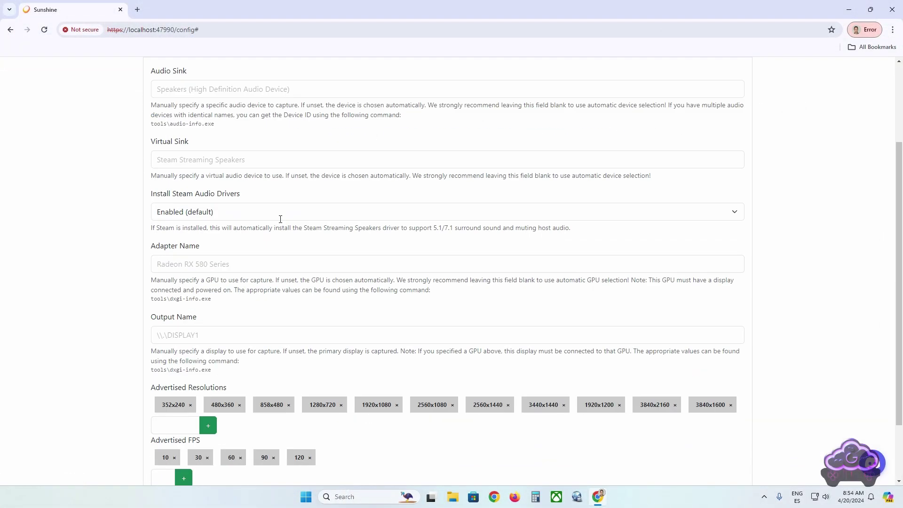
{"action": "scroll", "coordinate": [280, 219], "scroll_direction": "up", "scroll_amount": 5}
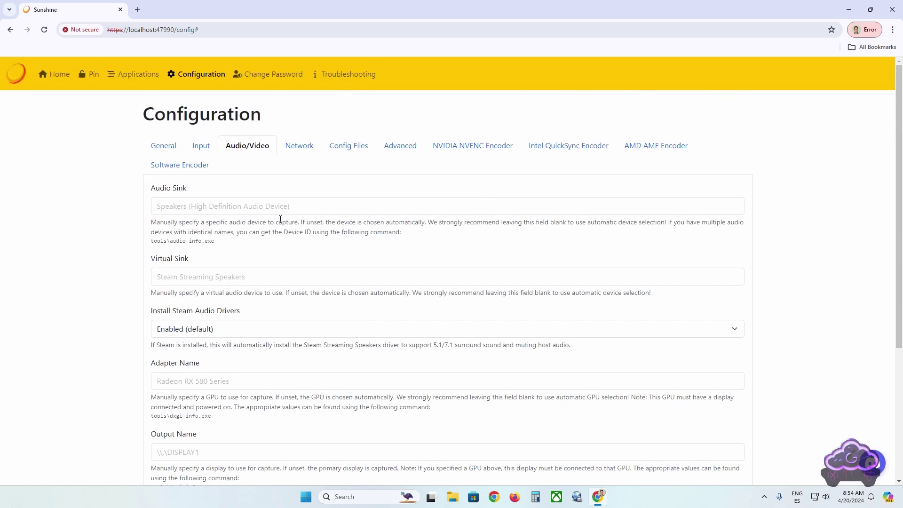
{"action": "left_click", "coordinate": [460, 150]}
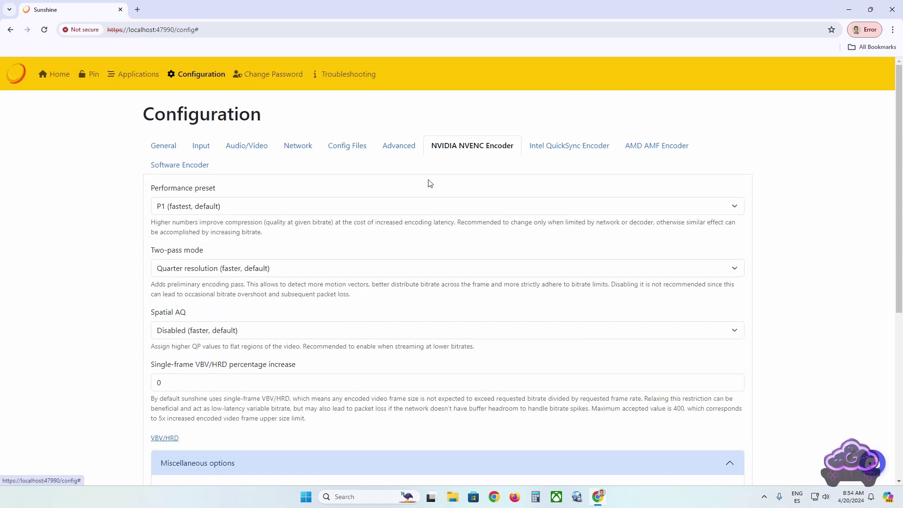
{"action": "scroll", "coordinate": [520, 188], "scroll_direction": "down", "scroll_amount": 6}
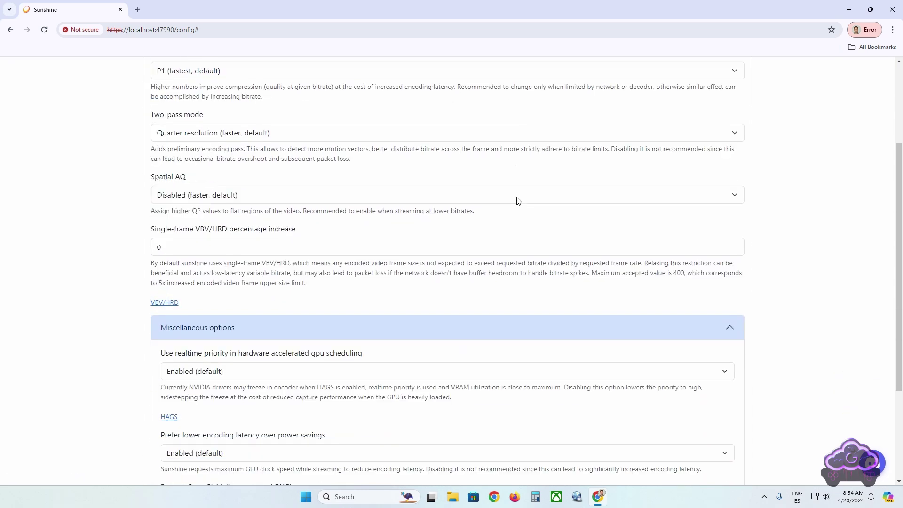